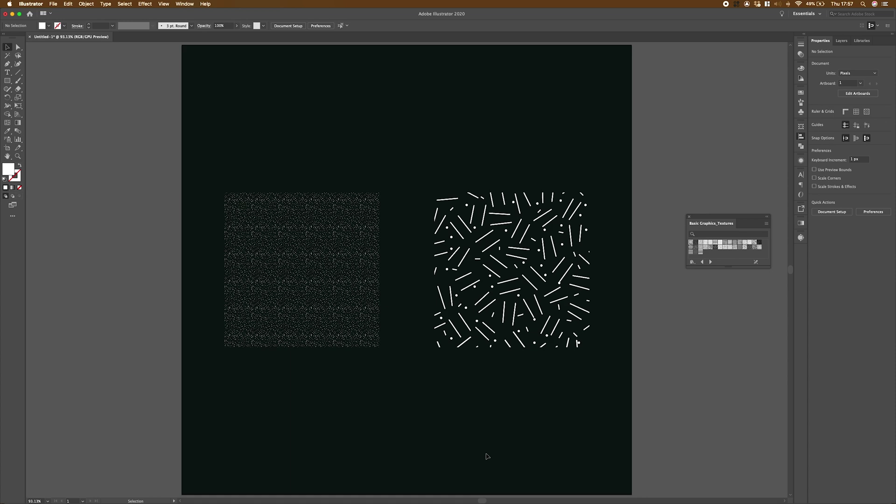
# Step: Zoom in to inspect the line pattern, fit the artboard back in view, and pick the Rectangle tool
pyautogui.press('super+equal')
pyautogui.press('super+equal')
pyautogui.press('super+equal')
pyautogui.press('super+equal')
pyautogui.press('super+equal')
pyautogui.press('super+equal')
pyautogui.press('super+equal')
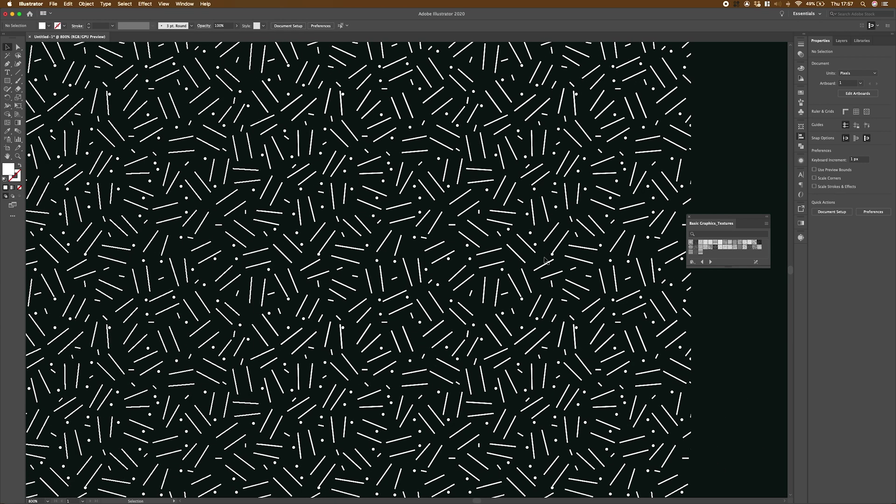
pyautogui.press('-')
pyautogui.press('super+0')
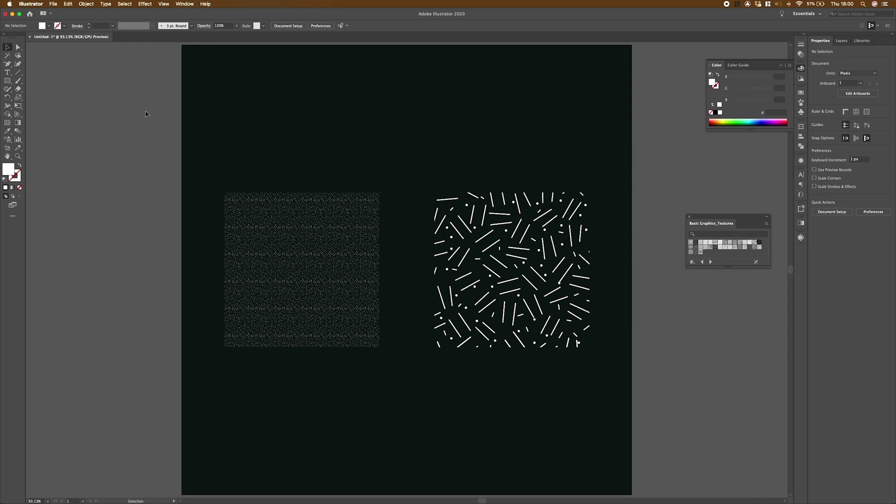
pyautogui.click(7, 81)
# Step: Draw a rectangle above the samples, fill it with the first texture swatch, and recolour it to #ffffff
pyautogui.moveTo(331, 93); pyautogui.dragTo(504, 168)
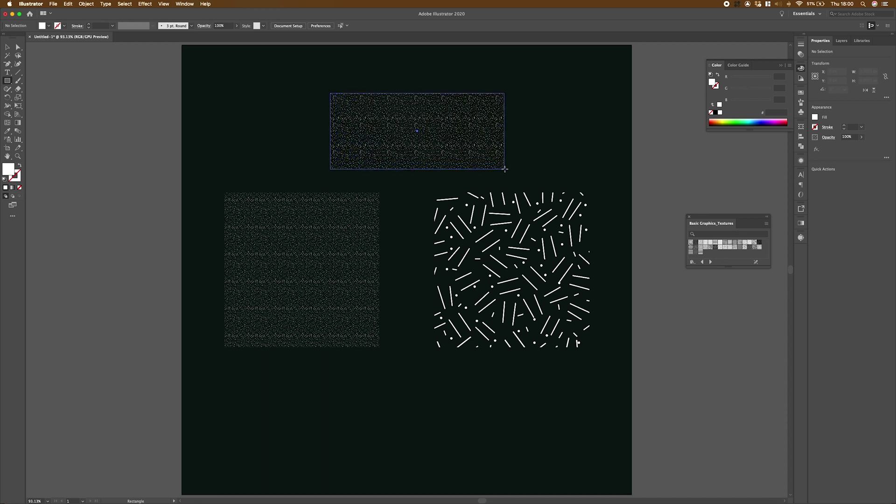
pyautogui.click(690, 243)
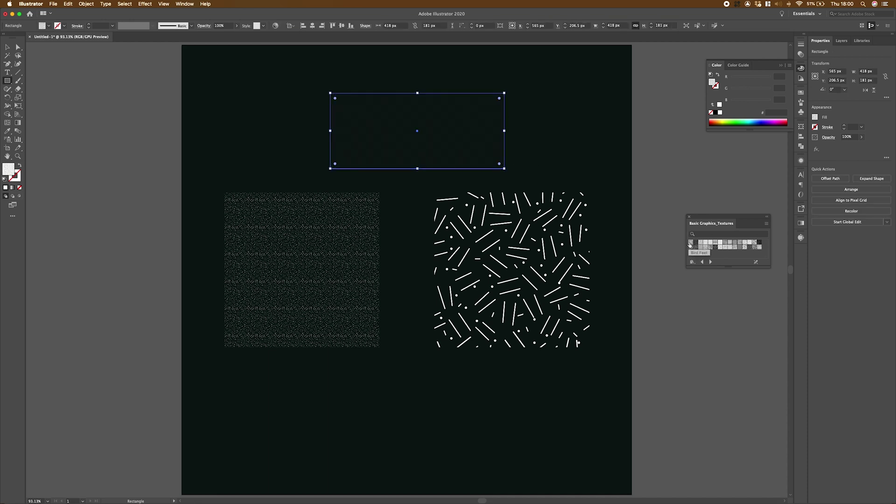
pyautogui.click(279, 25)
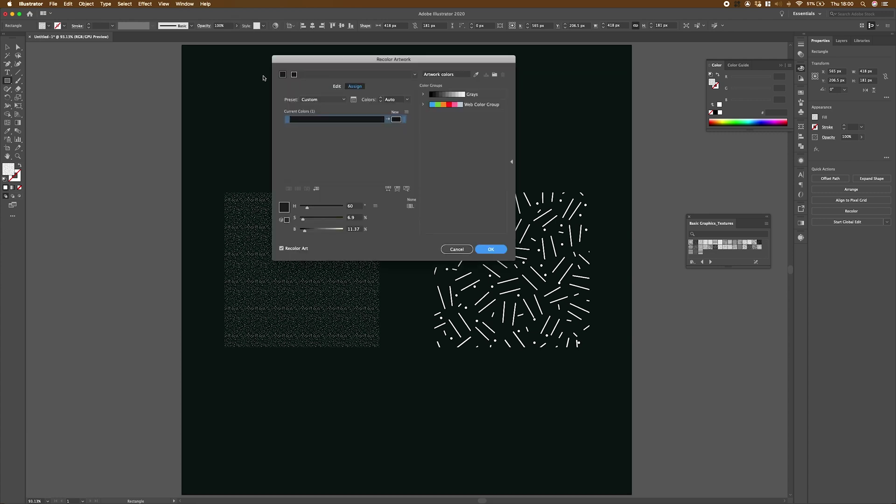
pyautogui.doubleClick(395, 119)
pyautogui.write('ffffff')
pyautogui.press('Return')
pyautogui.press('Return')
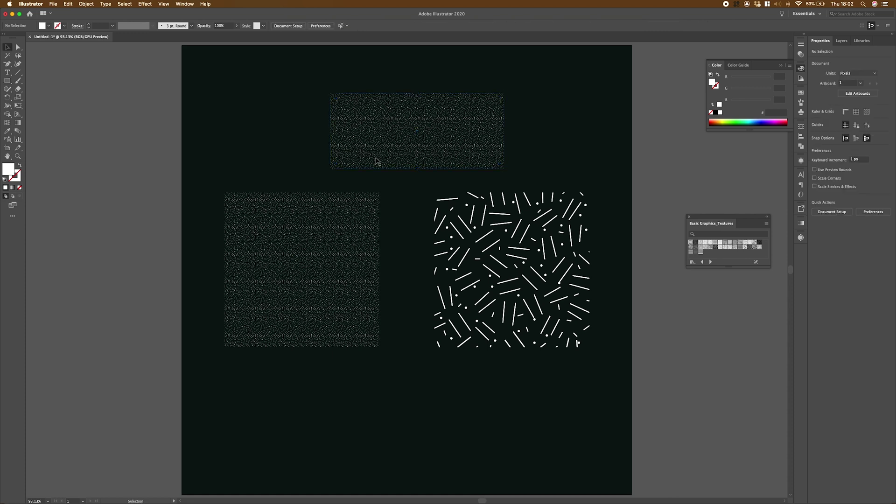
pyautogui.click(376, 159)
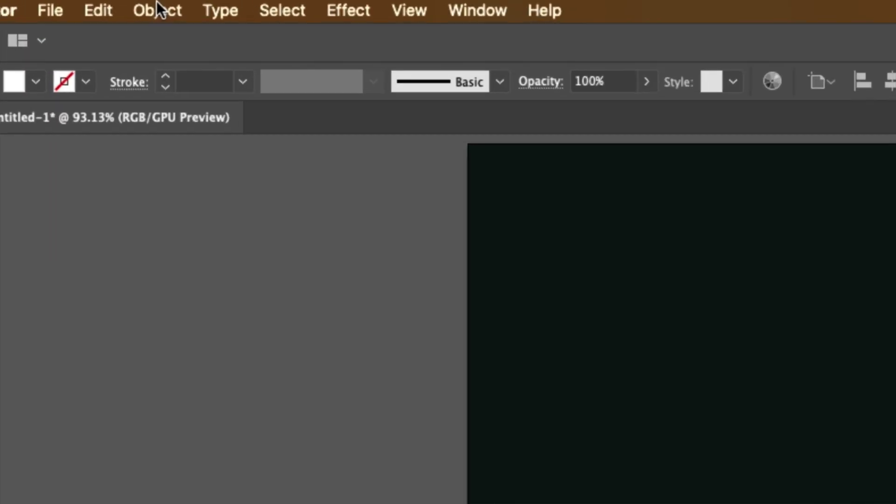
# Step: Open the Scale dialog for the selected top rectangle using the Scale tool
pyautogui.click(87, 4)
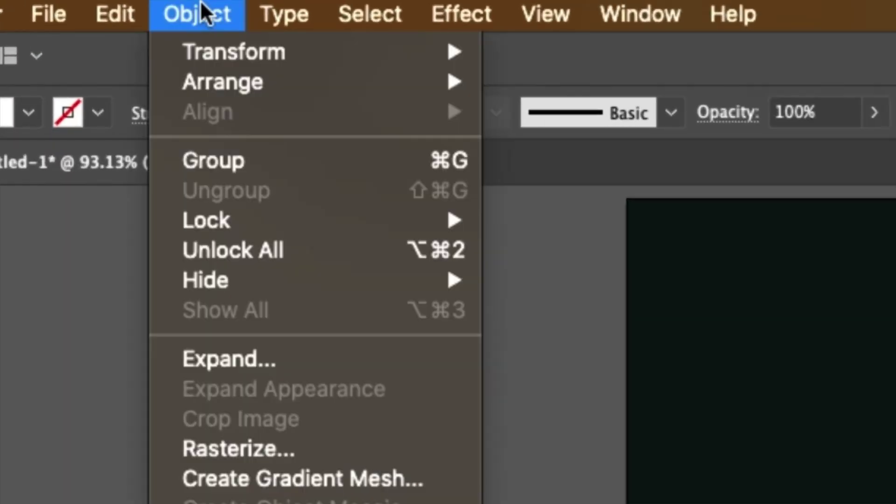
pyautogui.moveTo(258, 50)
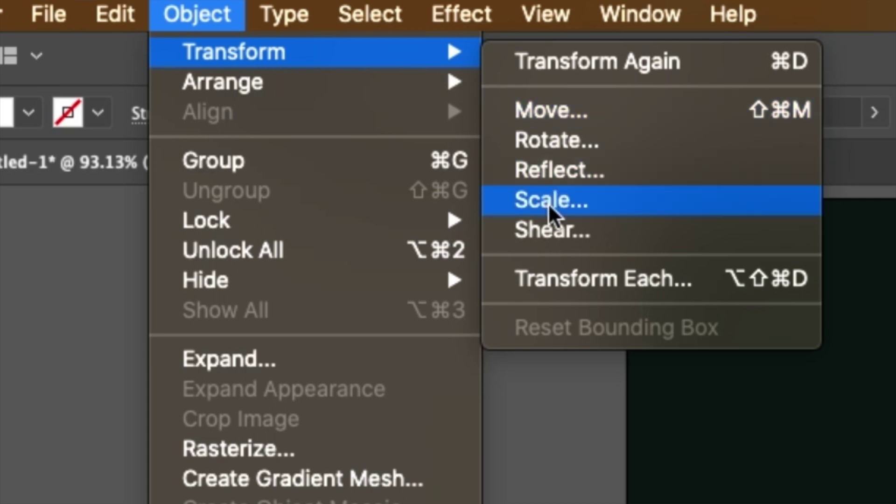
pyautogui.press('Escape')
pyautogui.press('Escape')
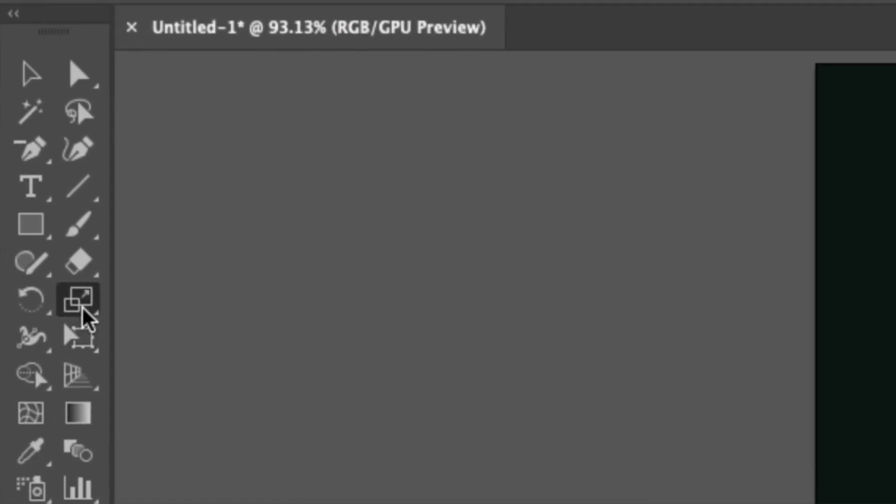
pyautogui.click(81, 307)
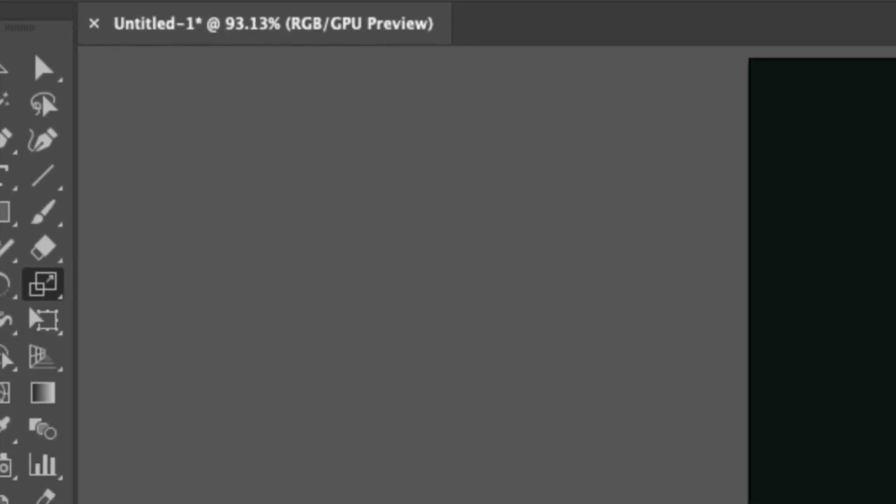
pyautogui.press('Return')
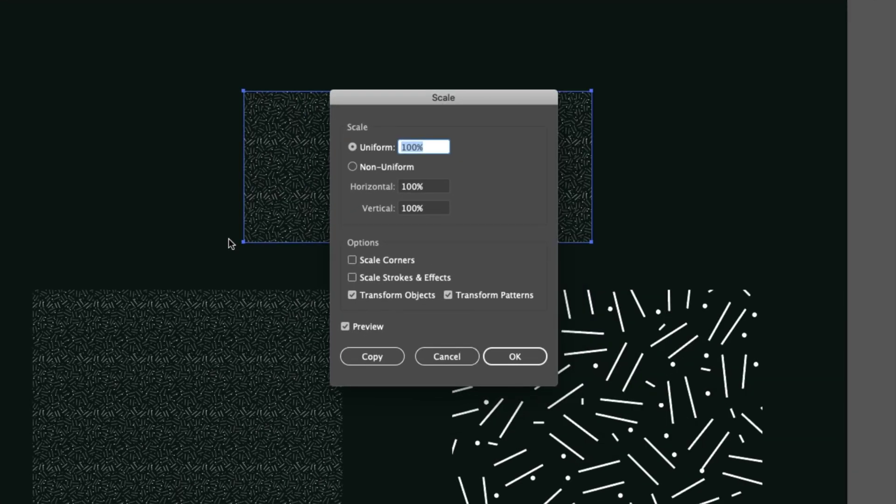
# Step: Toggle Preview off and back on, and uncheck Transform Objects so only the pattern scales
pyautogui.click(345, 326)
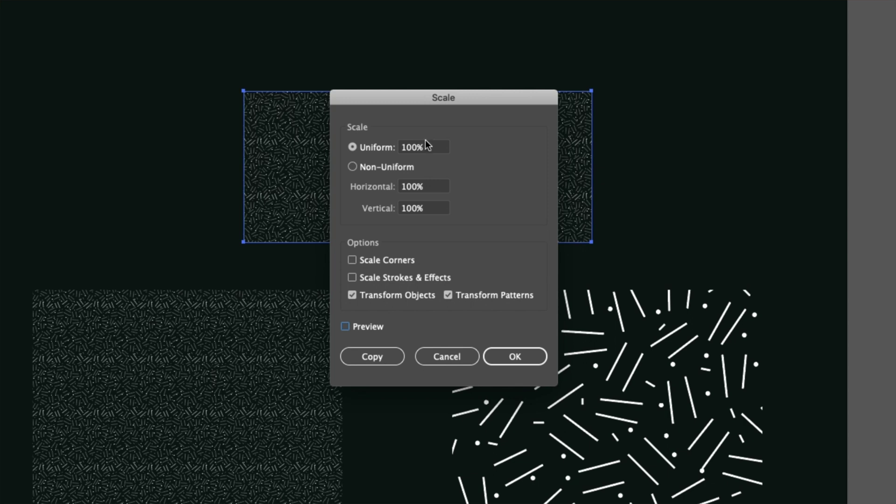
pyautogui.click(351, 328)
pyautogui.click(382, 295)
# Step: Try a 119% uniform scale and inspect the previewed pattern
pyautogui.doubleClick(417, 148)
pyautogui.write('119')
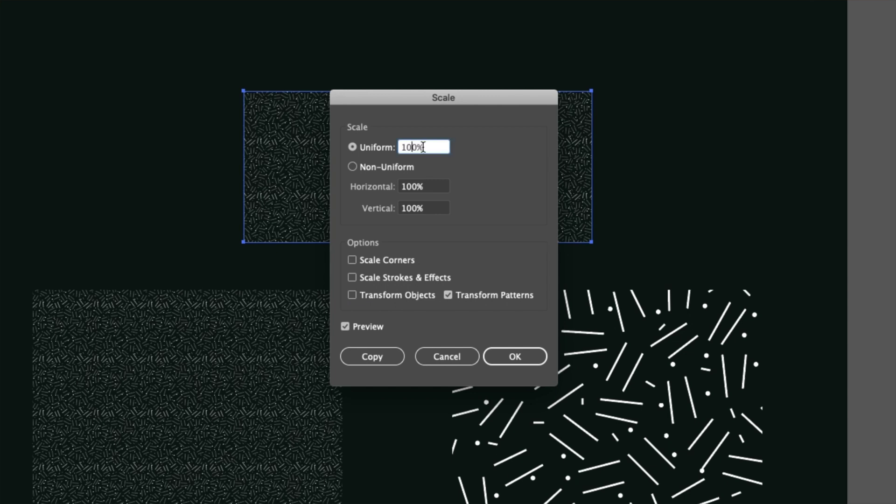
pyautogui.press('Tab')
pyautogui.scroll(20, 426, 148)
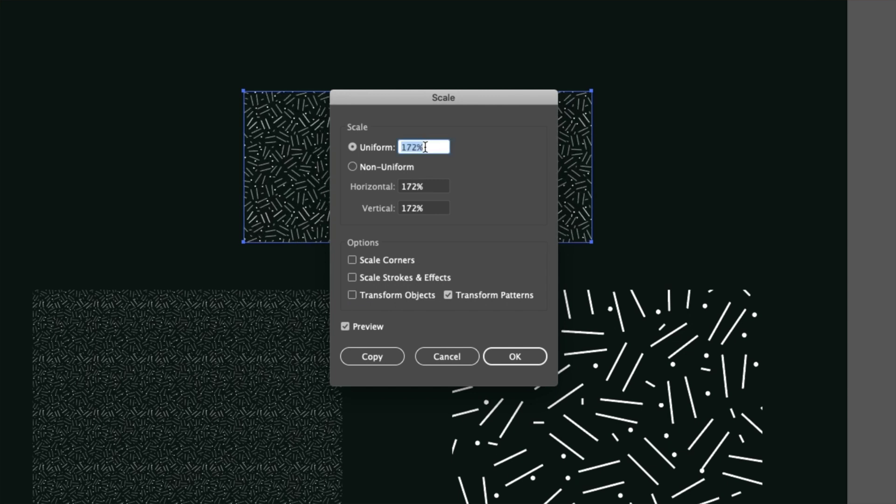
pyautogui.scroll(18, 426, 148)
pyautogui.scroll(20, 426, 148)
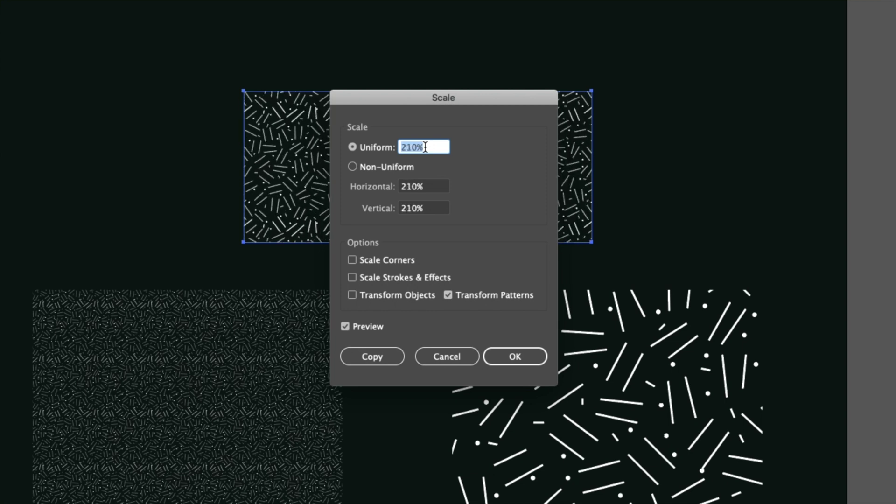
pyautogui.scroll(20, 426, 148)
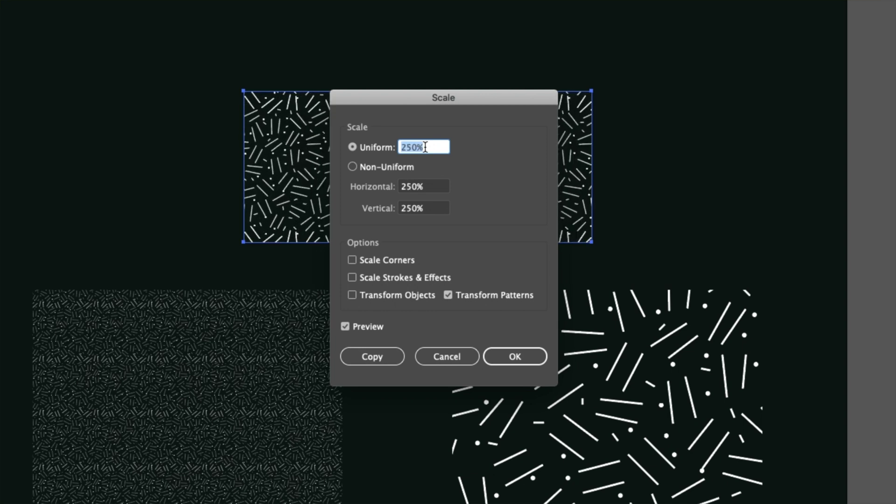
pyautogui.scroll(-20, 426, 148)
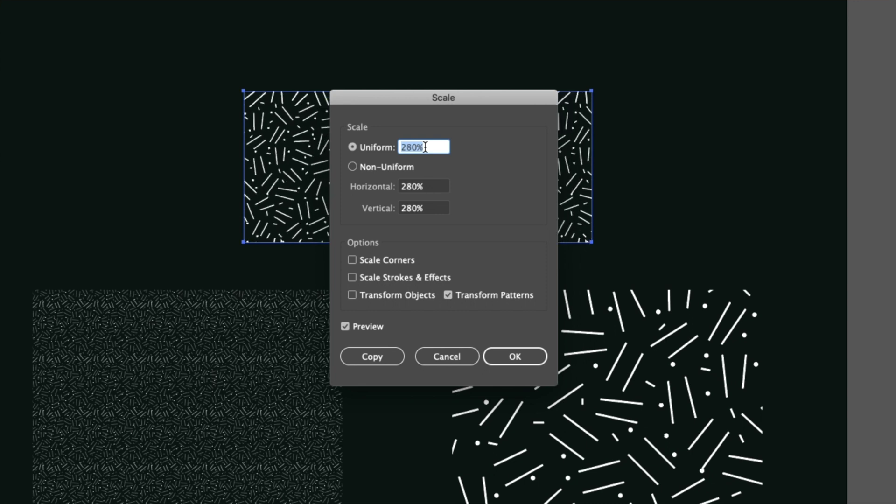
pyautogui.scroll(20, 426, 147)
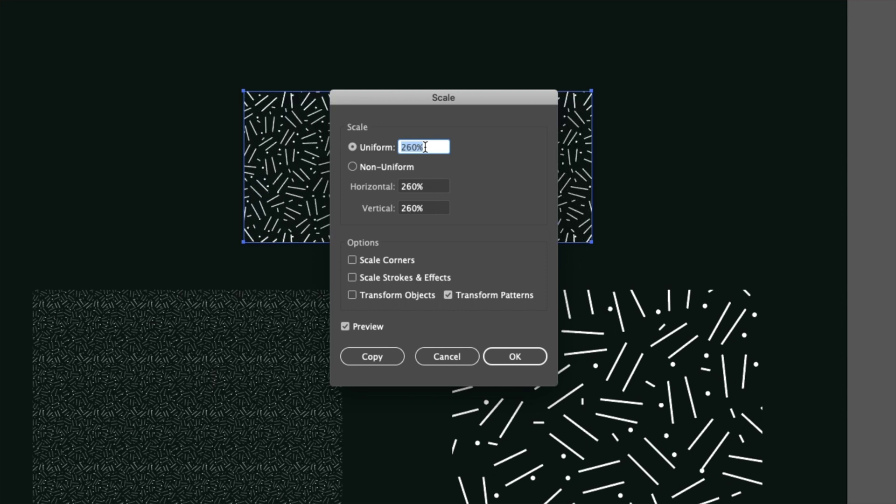
pyautogui.scroll(-20, 426, 148)
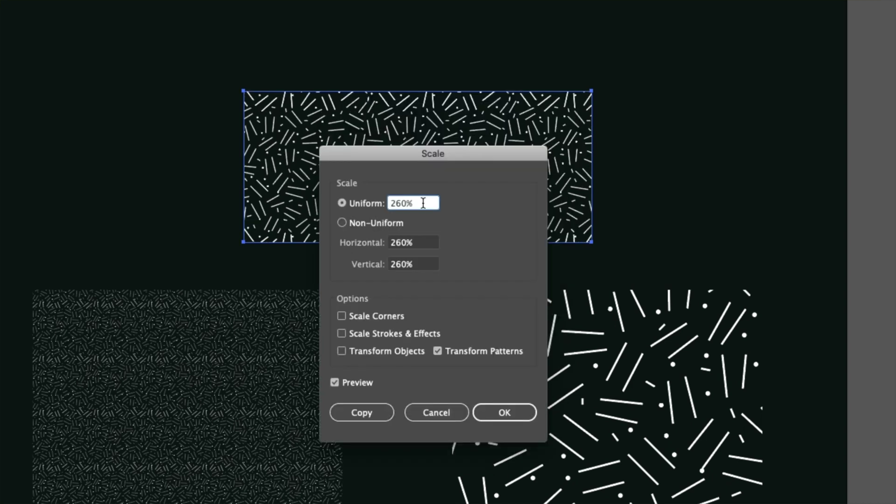
# Step: Set the pattern scale to 700%, switch to Non-Uniform, and confirm
pyautogui.write('700')
pyautogui.press('Tab')
pyautogui.write('700%')
pyautogui.click(430, 242)
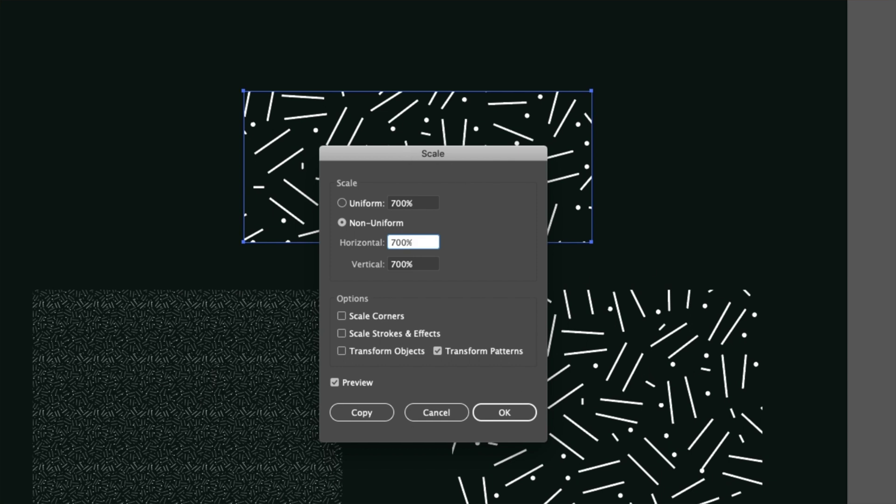
pyautogui.click(498, 417)
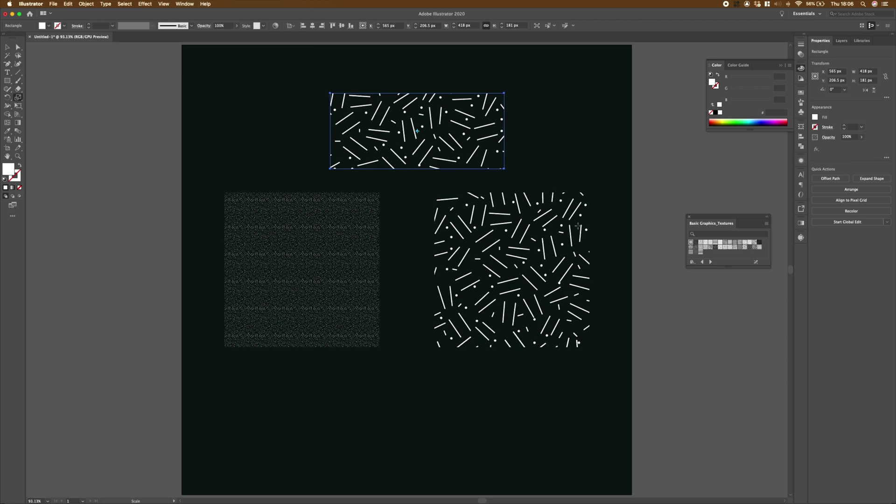
pyautogui.press('v')
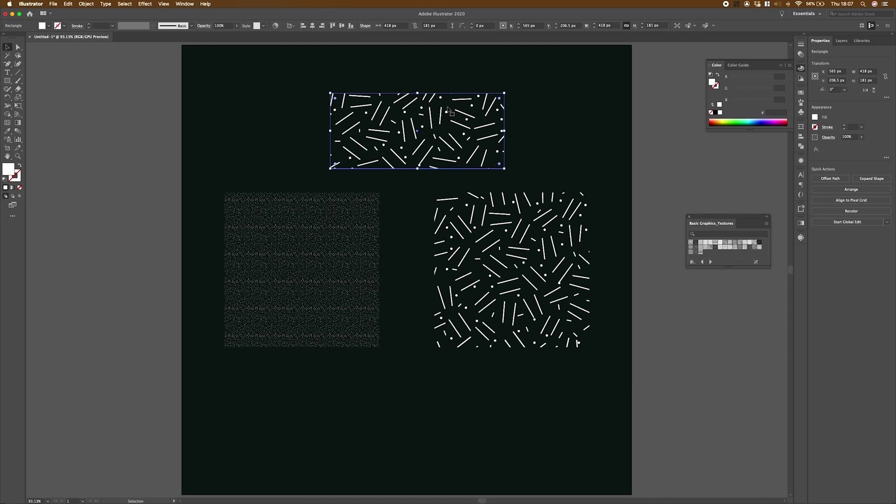
pyautogui.press('a')
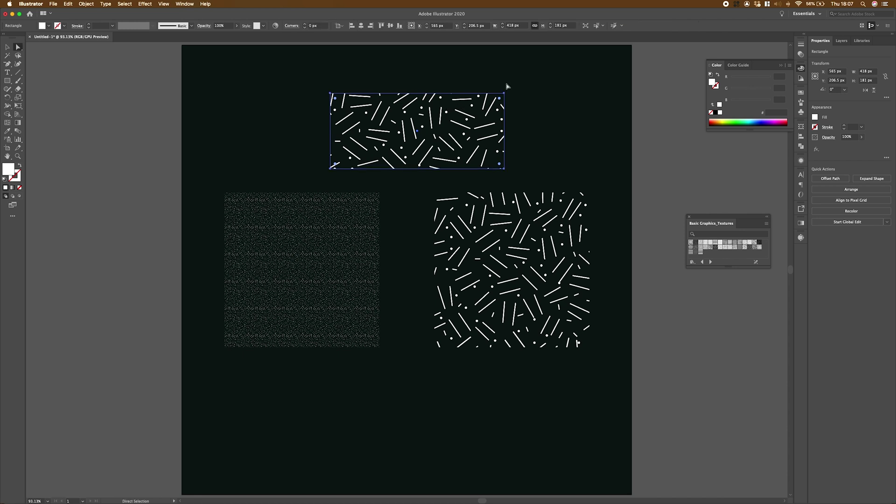
pyautogui.moveTo(504, 94); pyautogui.dragTo(552, 79)
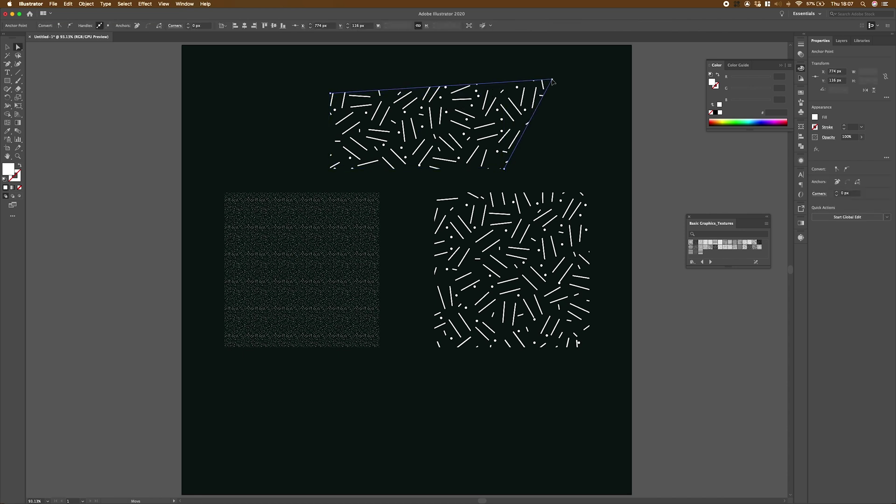
pyautogui.moveTo(504, 168); pyautogui.dragTo(546, 195)
pyautogui.moveTo(330, 92); pyautogui.dragTo(304, 67)
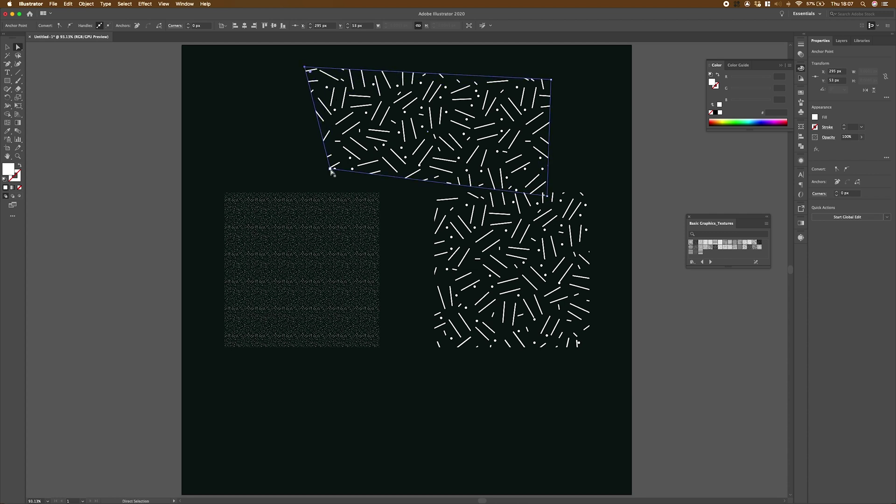
pyautogui.moveTo(330, 169); pyautogui.dragTo(339, 152)
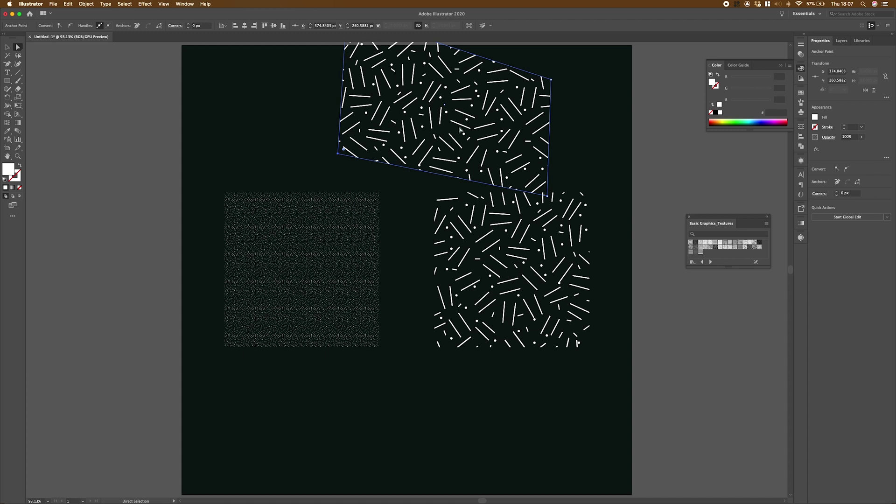
pyautogui.click(21, 98)
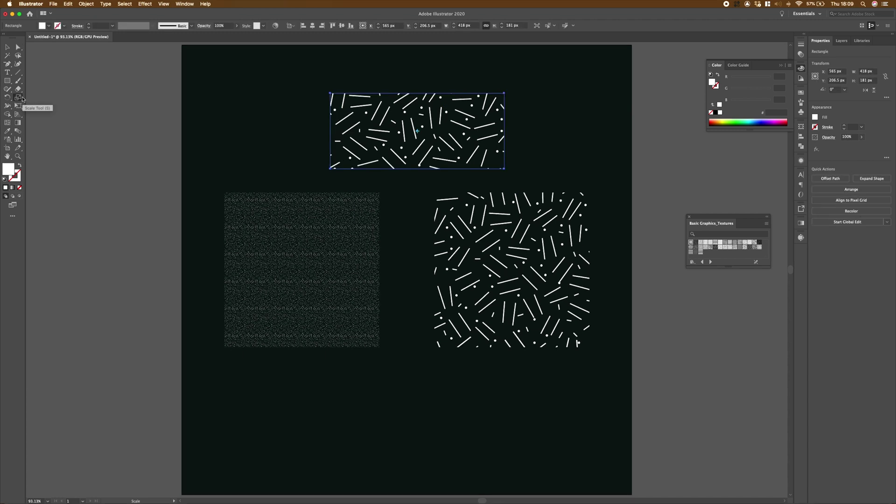
pyautogui.doubleClick(22, 98)
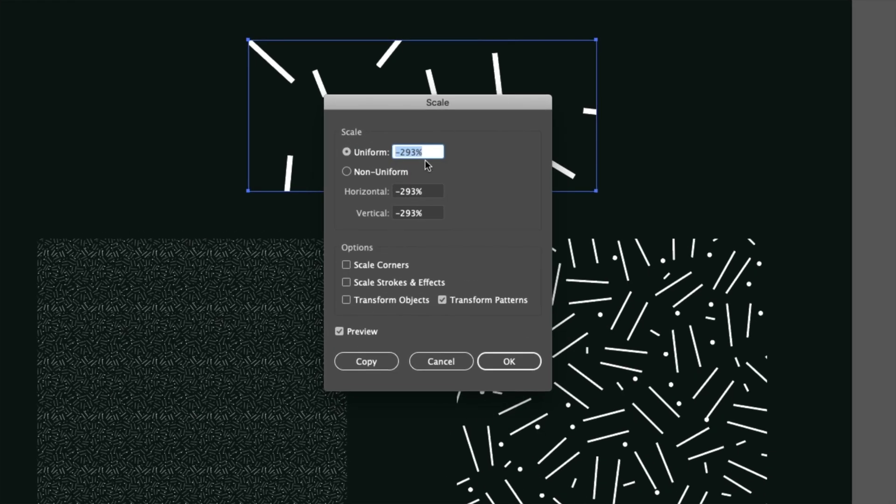
pyautogui.click(435, 152)
pyautogui.hotkey('shift', 'Up')
pyautogui.hotkey('shift', 'Up')
pyautogui.hotkey('shift', 'Up')
pyautogui.hotkey('shift', 'Up')
pyautogui.hotkey('shift', 'Up')
pyautogui.hotkey('shift', 'Up')
pyautogui.hotkey('shift', 'Up')
pyautogui.hotkey('shift', 'Up')
pyautogui.hotkey('shift', 'Up')
pyautogui.hotkey('shift', 'Up')
pyautogui.hotkey('shift', 'Up')
pyautogui.hotkey('shift', 'Up')
pyautogui.hotkey('shift', 'Up')
pyautogui.hotkey('shift', 'Up')
pyautogui.hotkey('shift', 'Up')
pyautogui.hotkey('shift', 'Up')
pyautogui.hotkey('shift', 'Up')
pyautogui.hotkey('shift', 'Up')
pyautogui.hotkey('shift', 'Up')
pyautogui.hotkey('shift', 'Up')
pyautogui.hotkey('shift', 'Up')
pyautogui.hotkey('shift', 'Up')
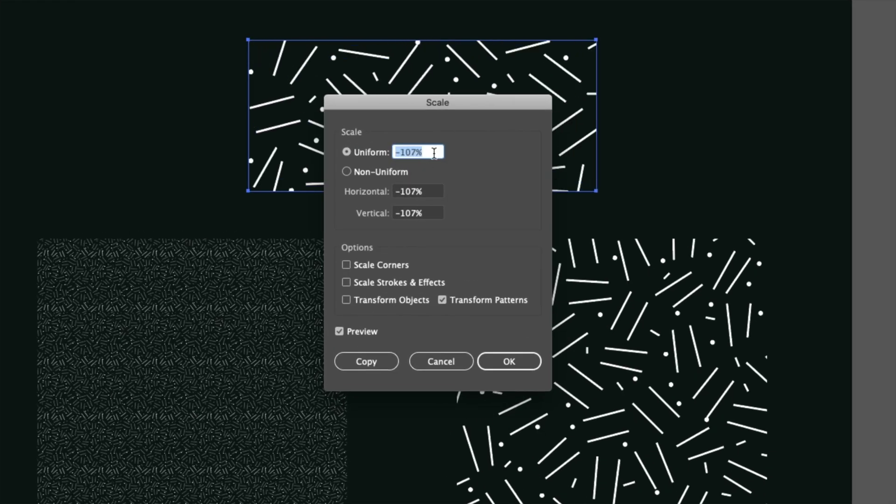
pyautogui.click(442, 361)
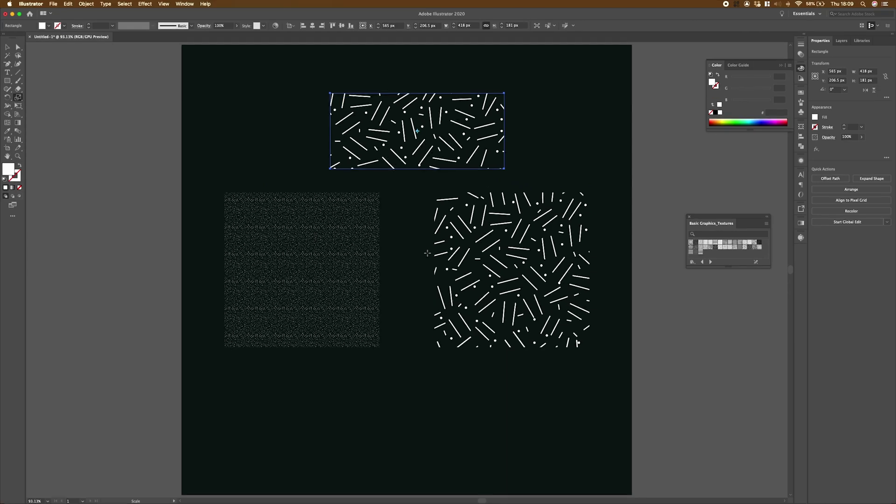